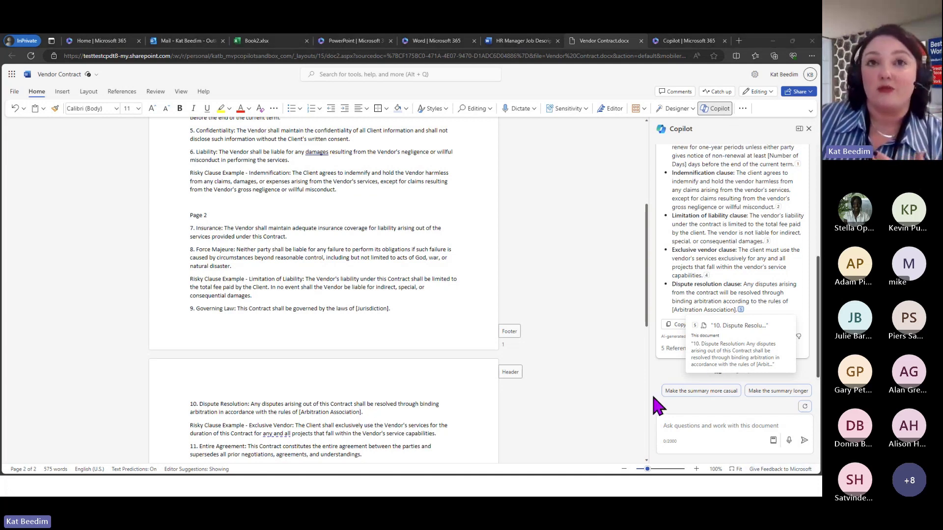
left_click(402, 309)
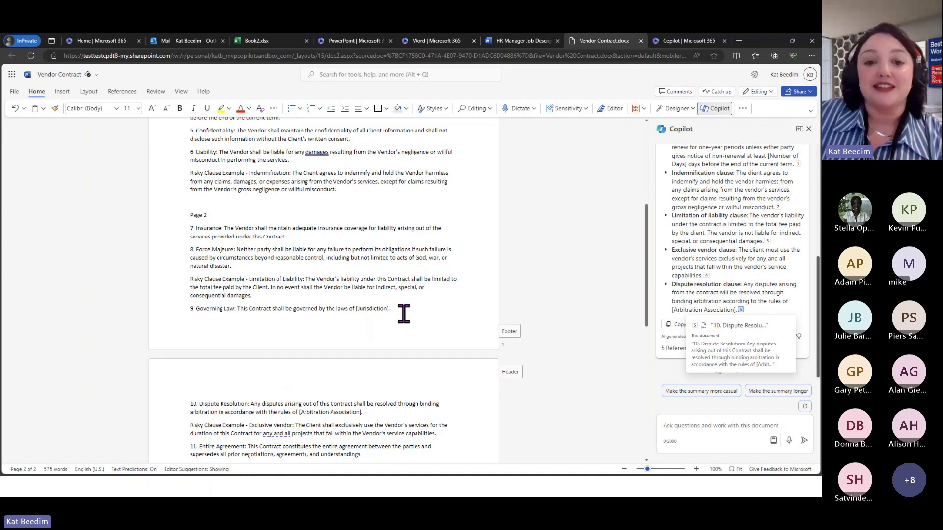
left_click(403, 313)
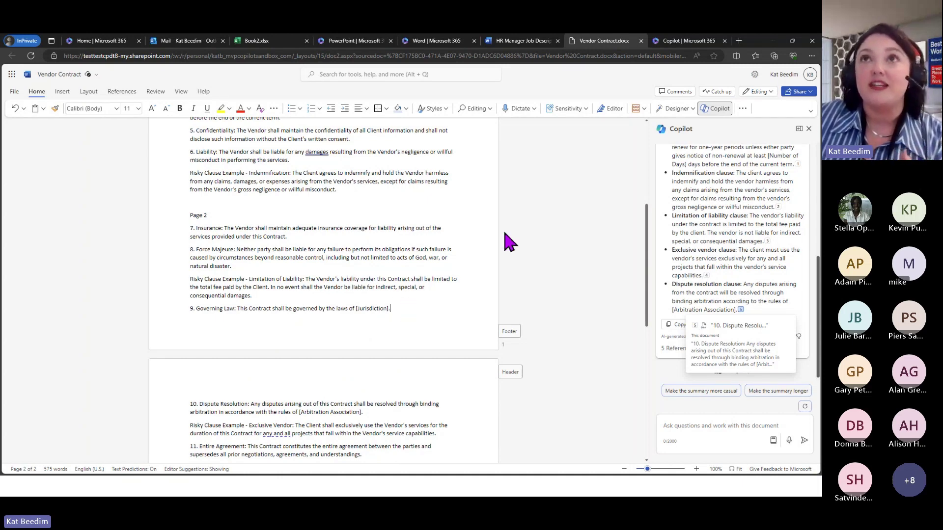
Switch to the Book2.xlsx workbook in Excel and open Copilot beside the campaign table
left_click(265, 41)
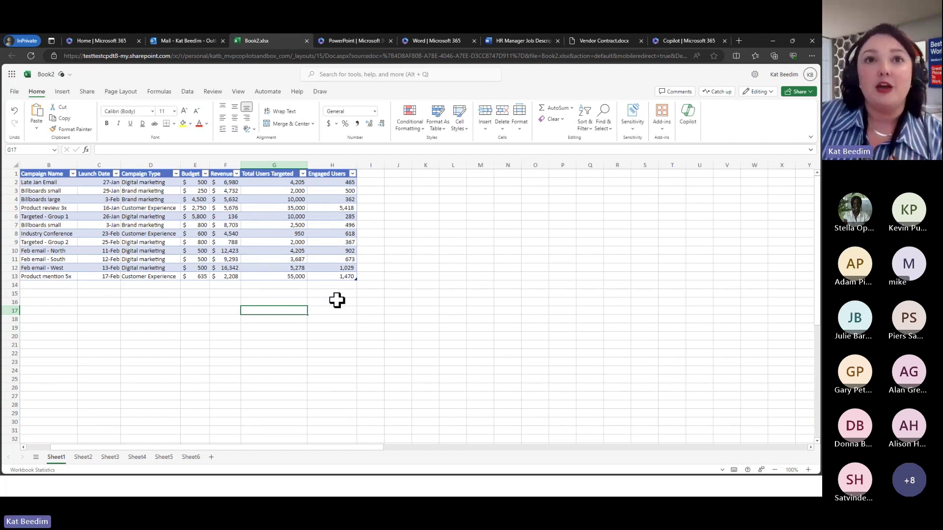
left_click(336, 301)
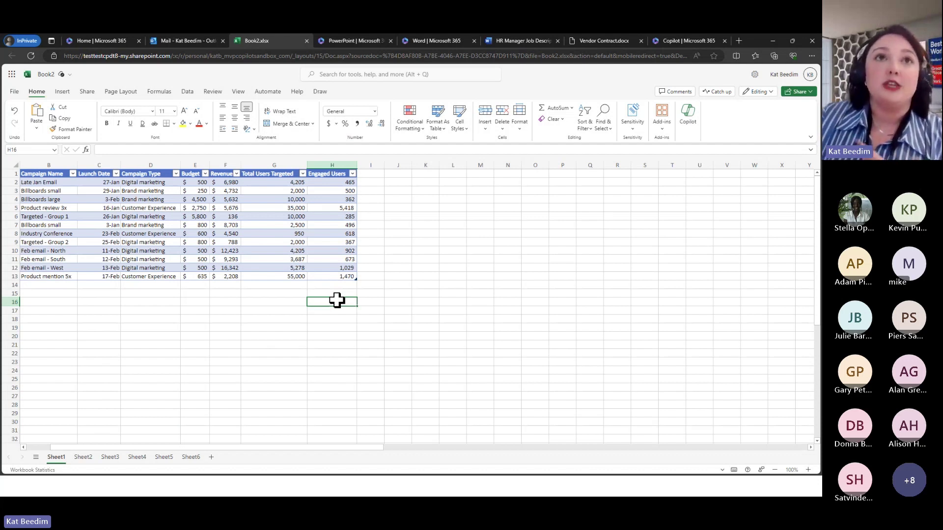
left_click(689, 120)
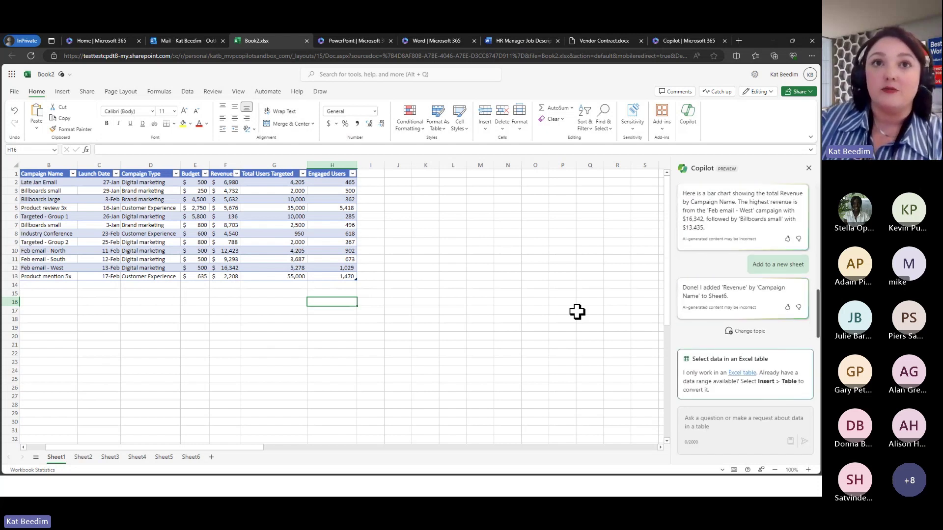
left_click(425, 302)
left_click(328, 300)
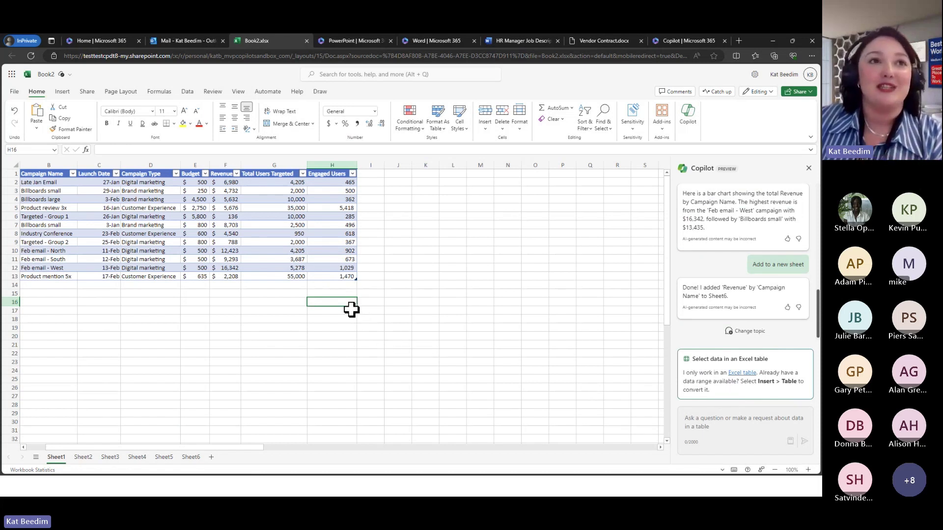
Select the campaign table, ask Copilot to "add a column with 20% margin on revenue", and insert the suggested column
left_click_drag(320, 277, 46, 173)
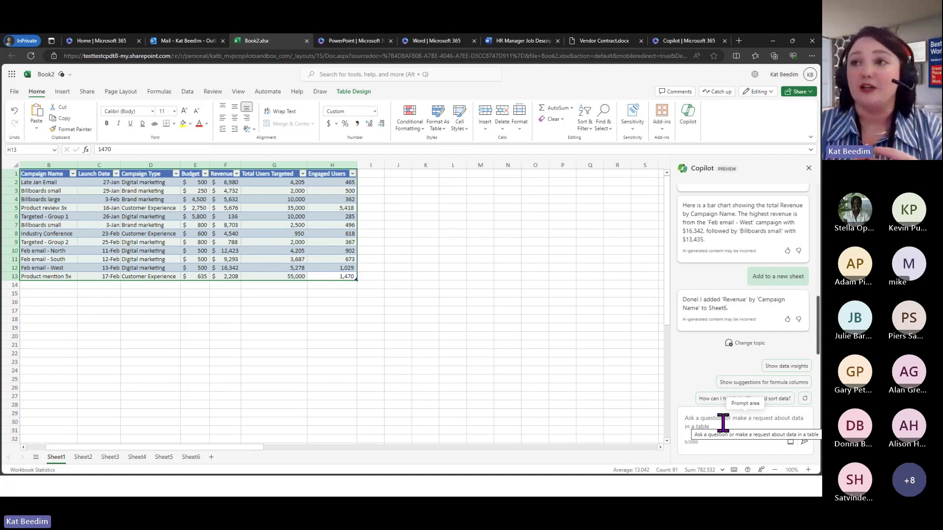
left_click(723, 422)
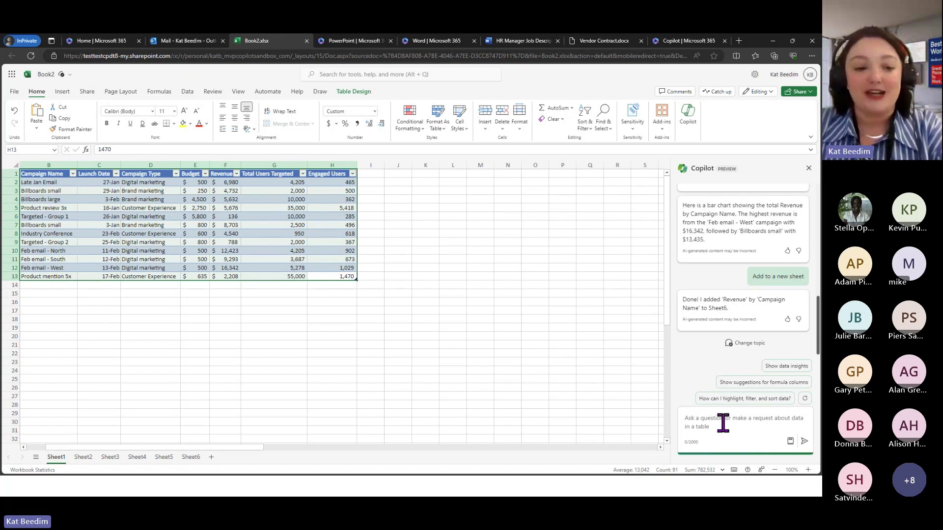
type("add a c")
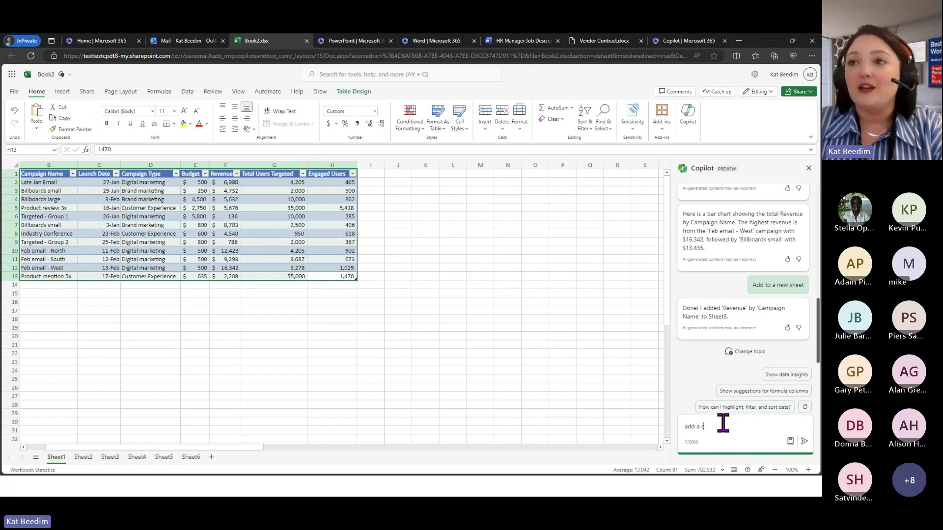
type("olumn with 20")
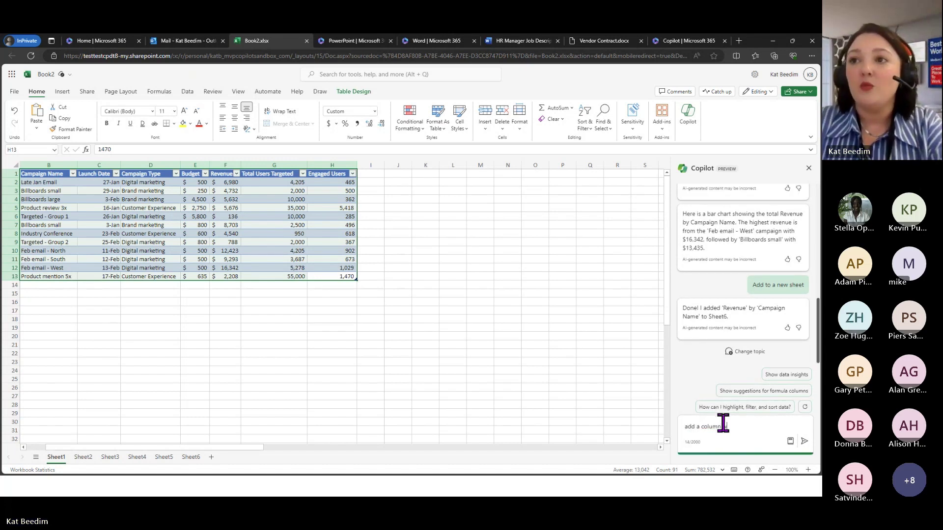
type("% margin")
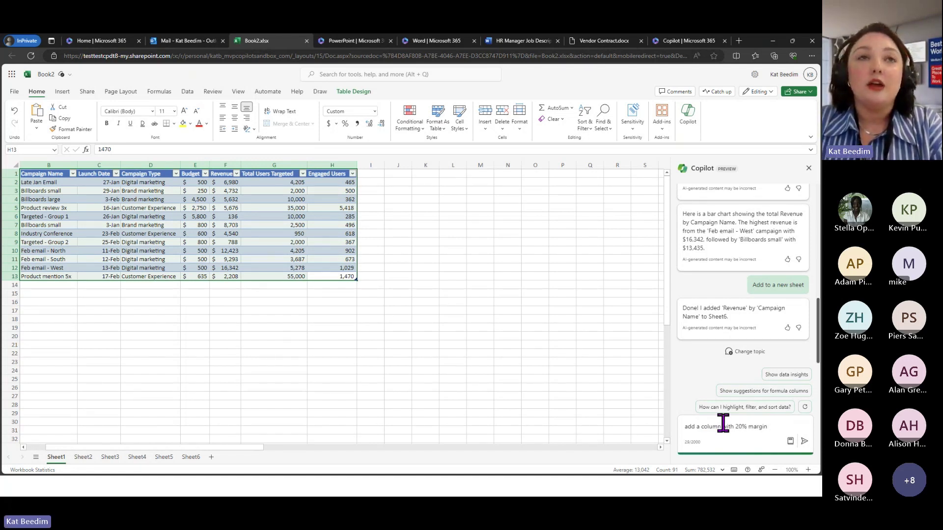
type(" on ")
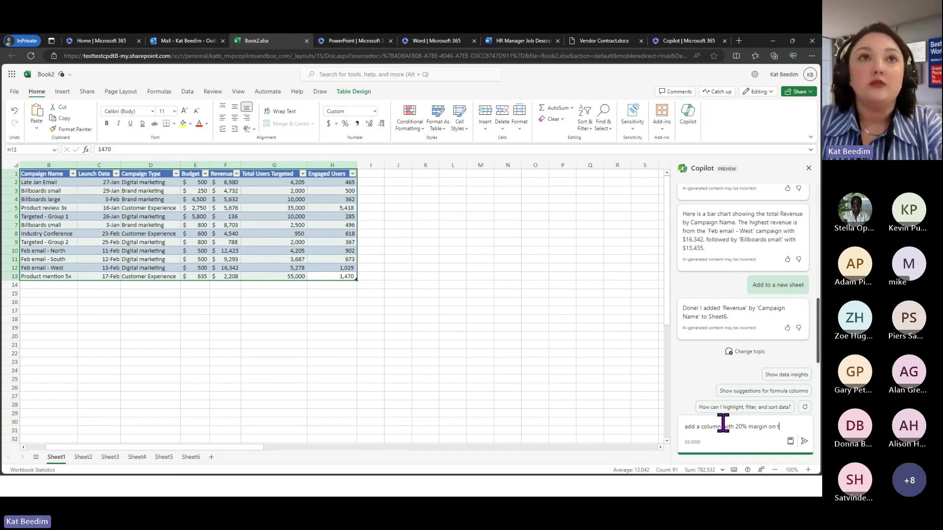
type("total r")
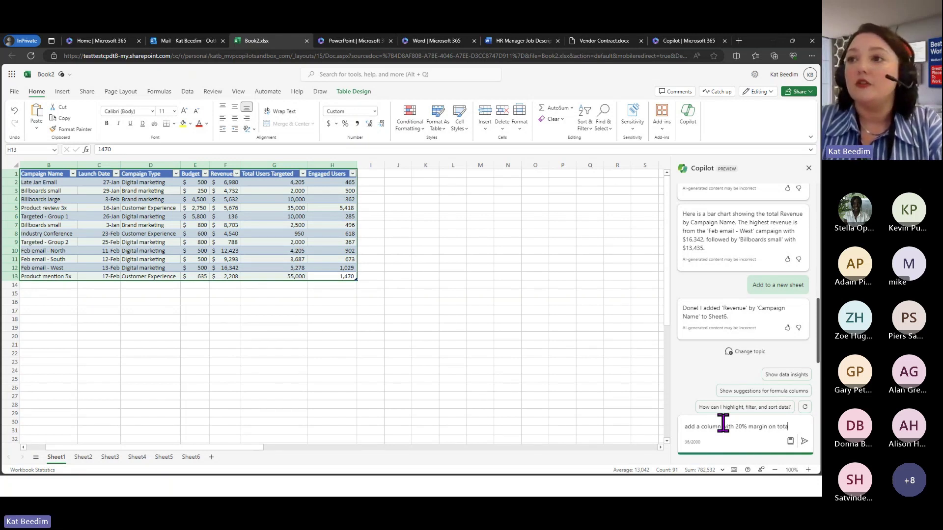
key("BackSpace")
key("BackSpace")
key("BackSpace")
key("BackSpace")
type("revenue")
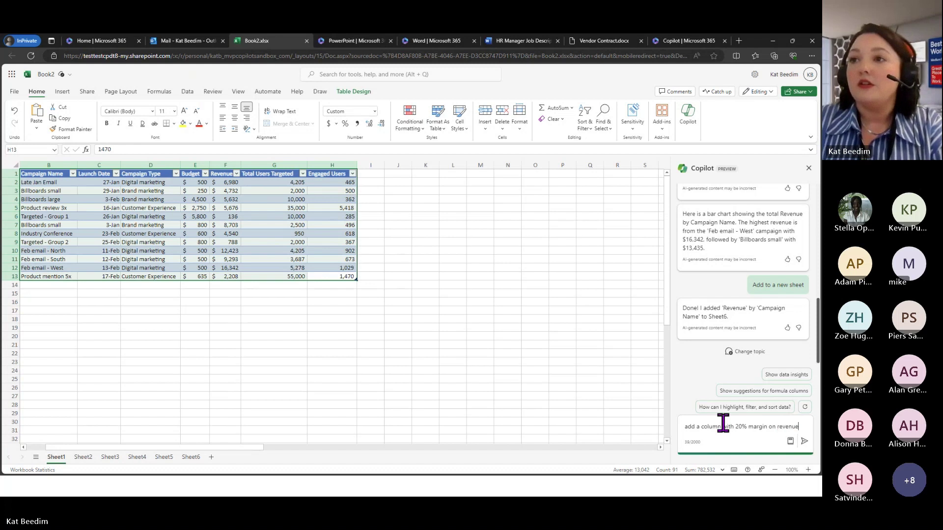
key("Return")
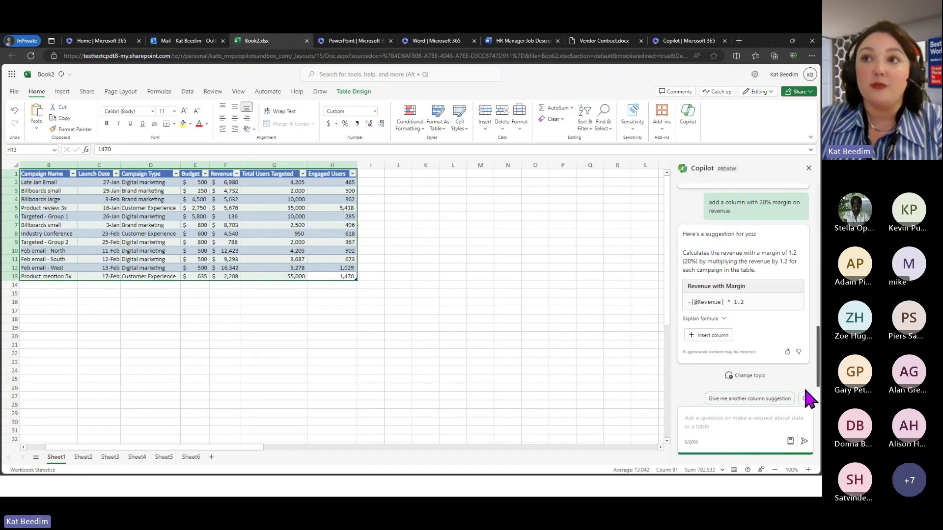
left_click(718, 337)
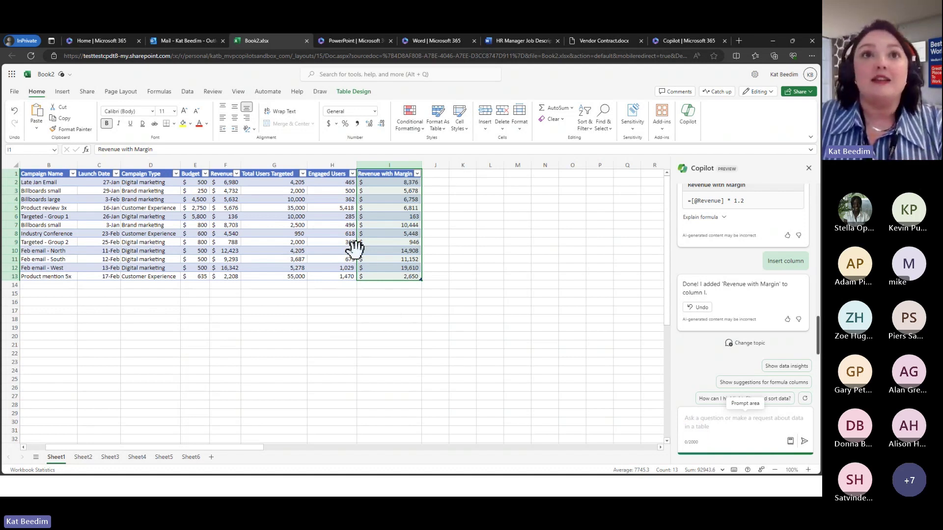
Select the whole campaign table including the Revenue with Margin column and ask Copilot to create a graph
left_click(376, 276)
left_click_drag(376, 276, 53, 175)
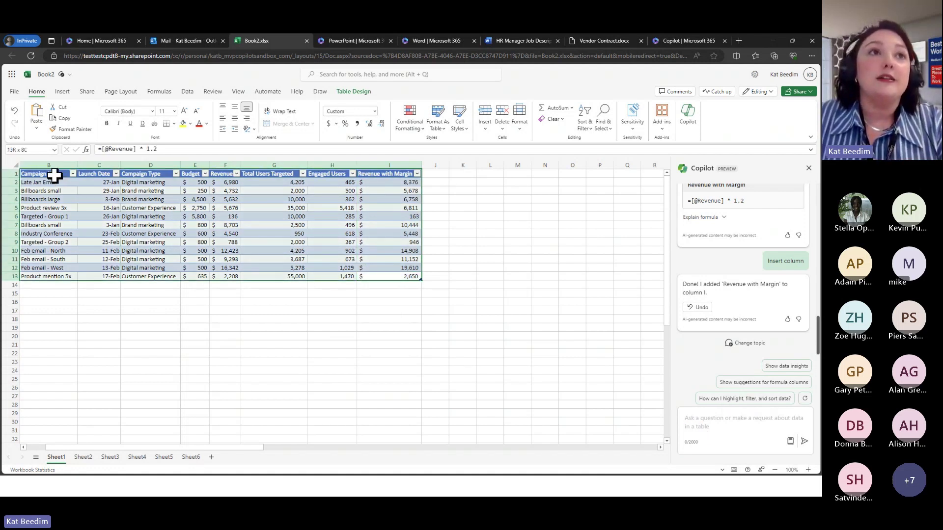
left_click(714, 430)
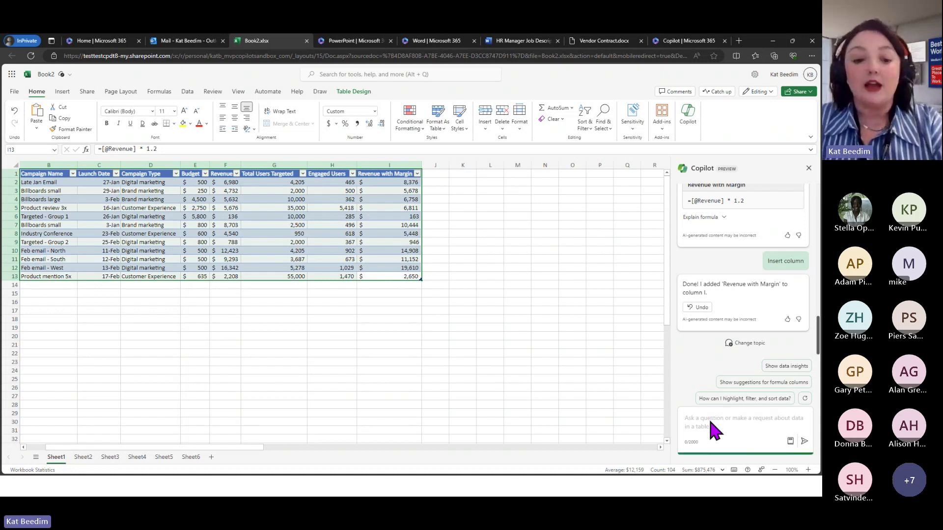
type("create a grap")
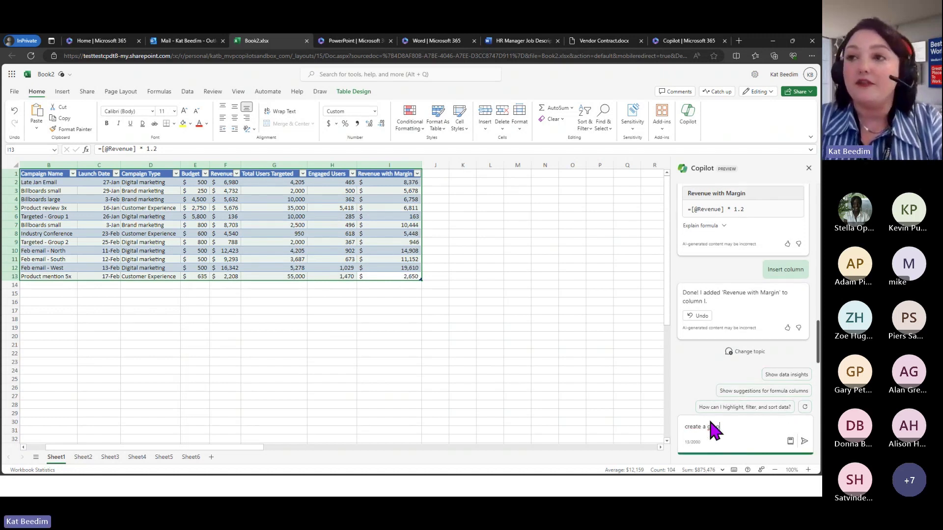
type("h nas")
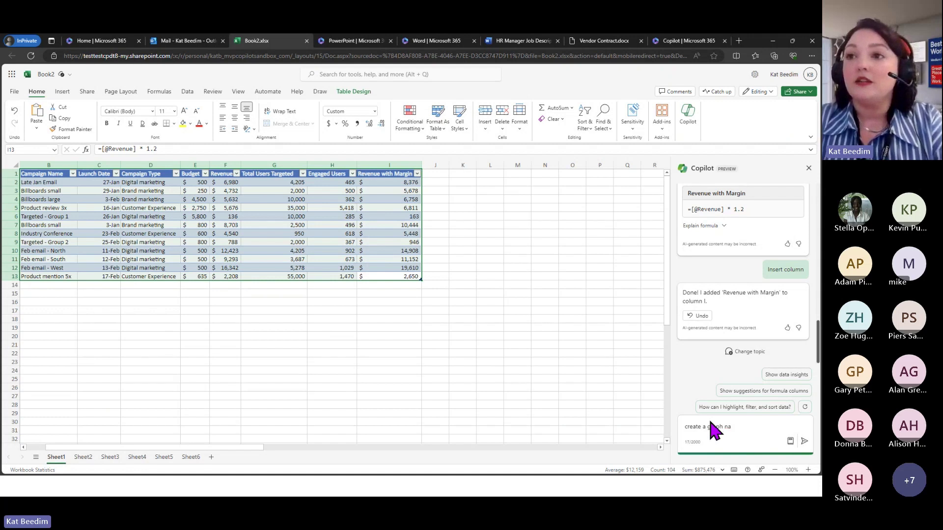
key("BackSpace")
type("b")
key("BackSpace")
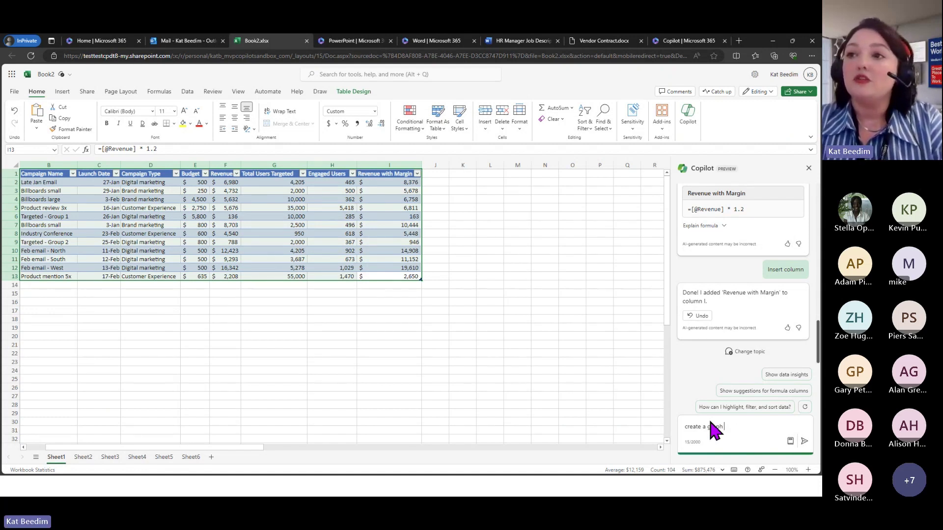
key("Return")
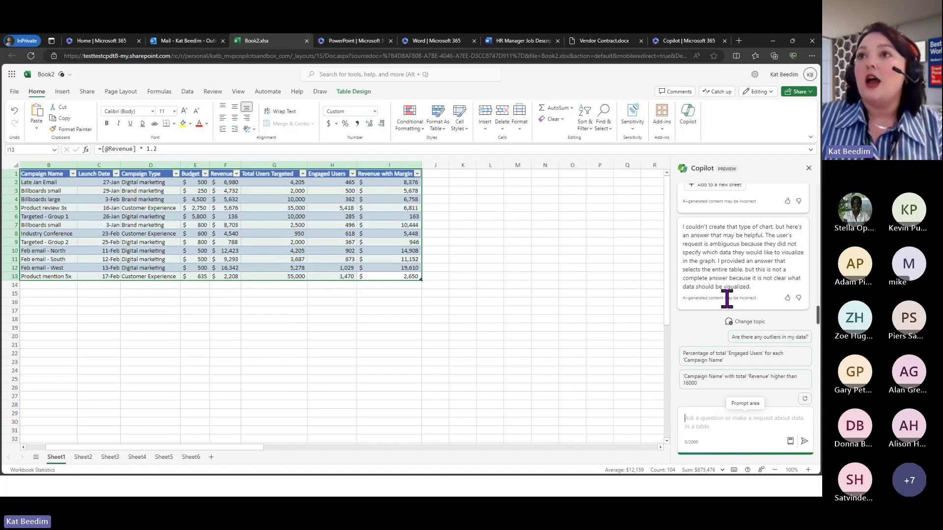
Add the pivot table suggested by Copilot to a new sheet and look through its rows
scroll(725, 299, "up", 3)
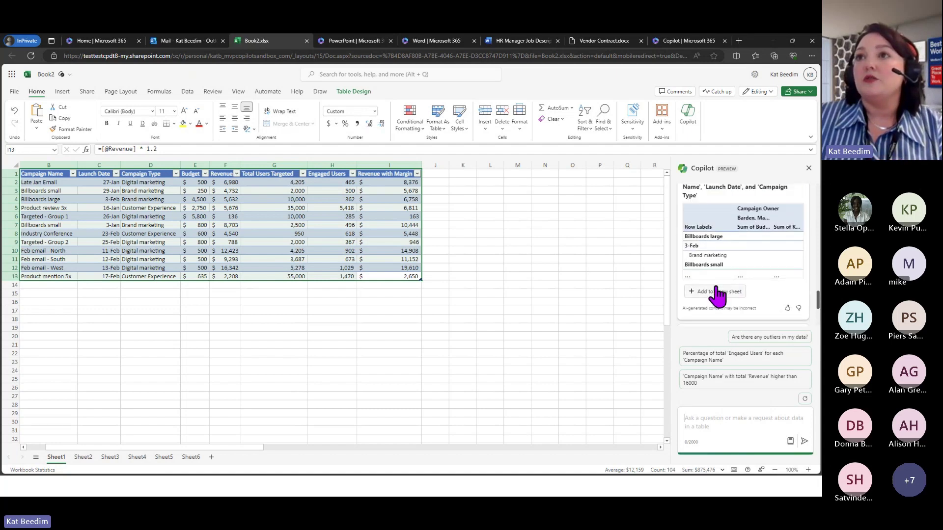
left_click(715, 293)
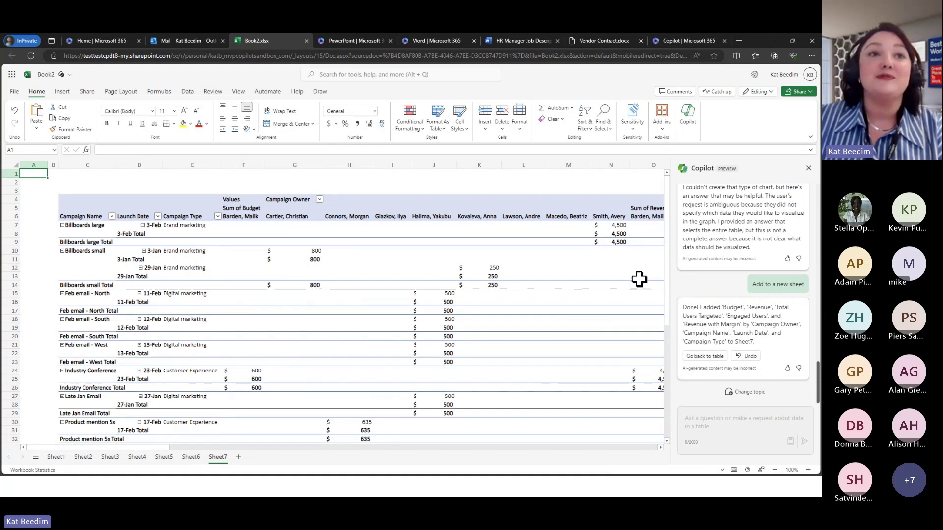
scroll(370, 317, "down", 3)
scroll(368, 325, "down", 3)
scroll(356, 329, "up", 7)
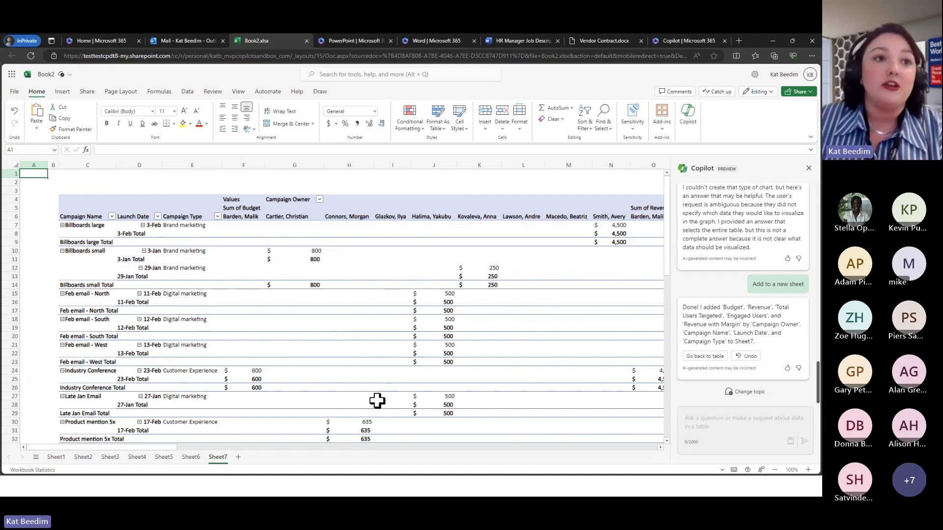
Review the previously generated summaries and charts on Sheet2, Sheet3, Sheet4 and Sheet5
left_click(84, 457)
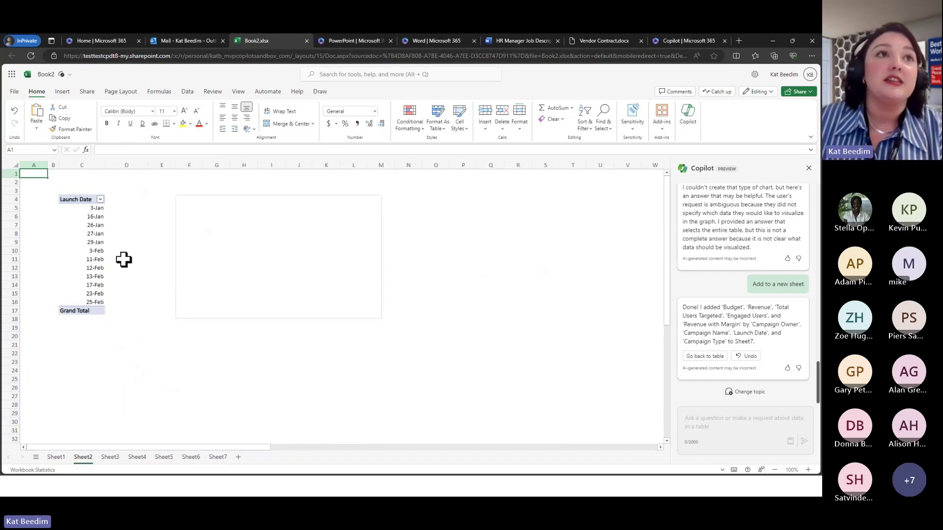
left_click(111, 457)
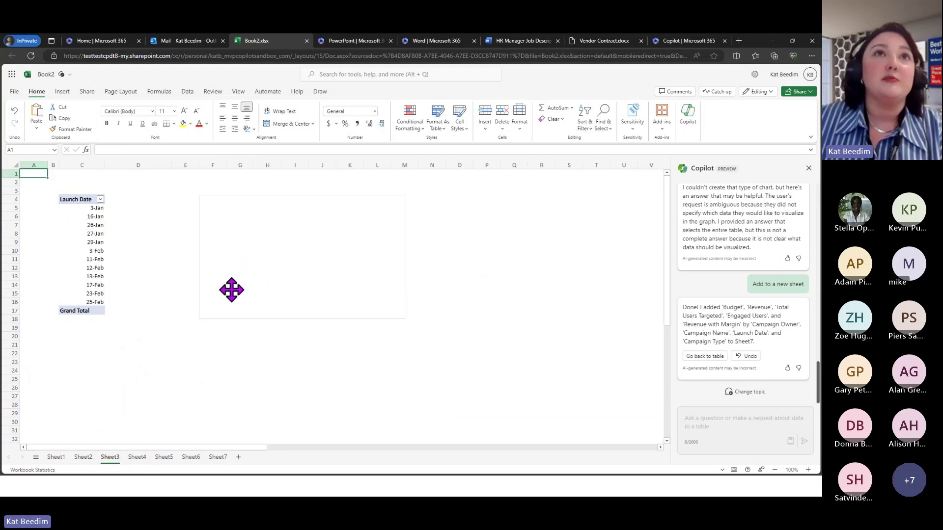
left_click(139, 458)
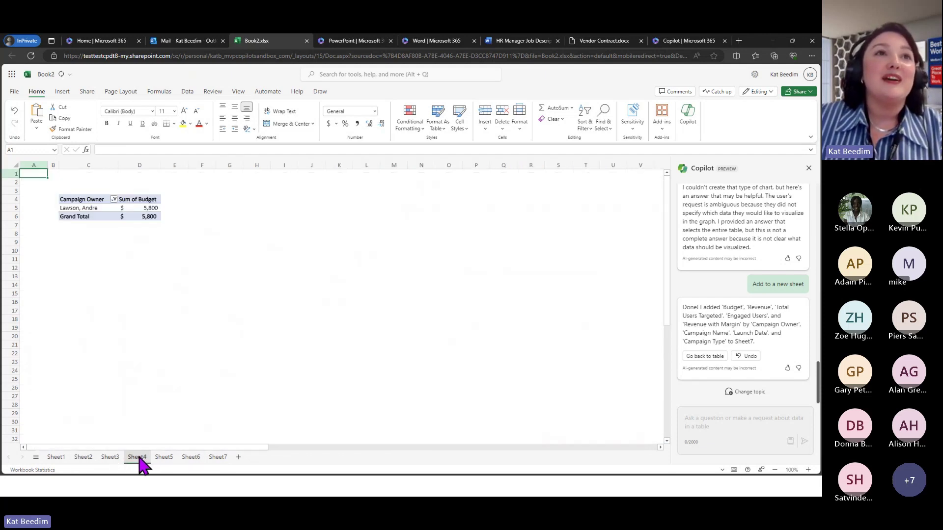
left_click(164, 458)
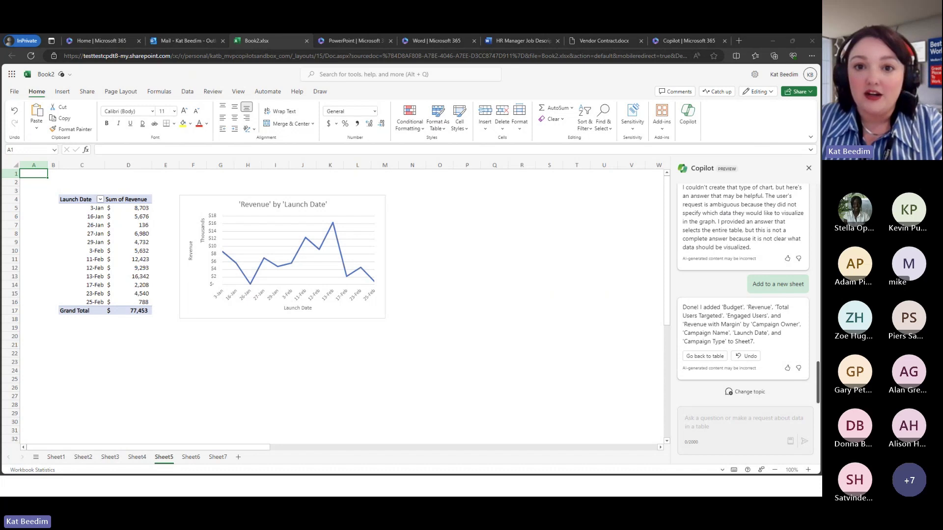
Try to bring the Teams meeting window with its Copilot pane onto the shared screen and maximize it
left_click_drag(432, 496, 400, 80)
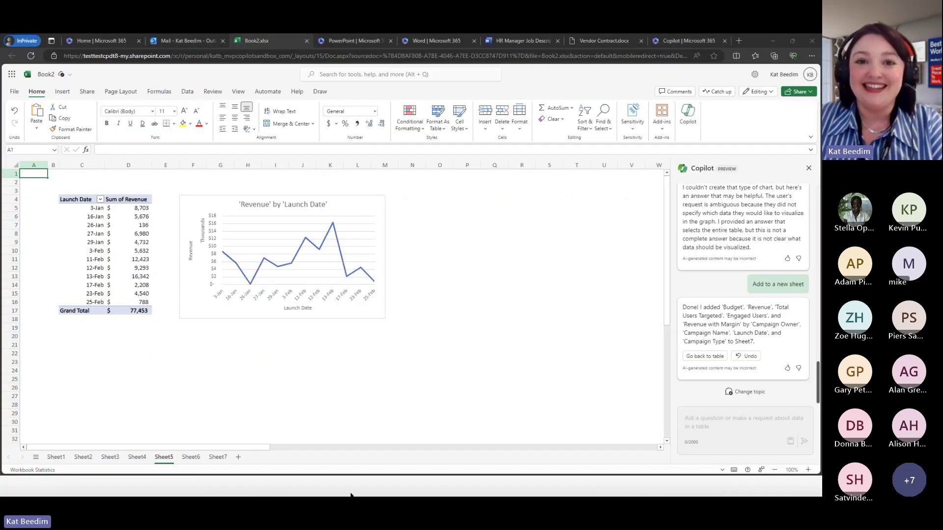
left_click_drag(322, 496, 289, 55)
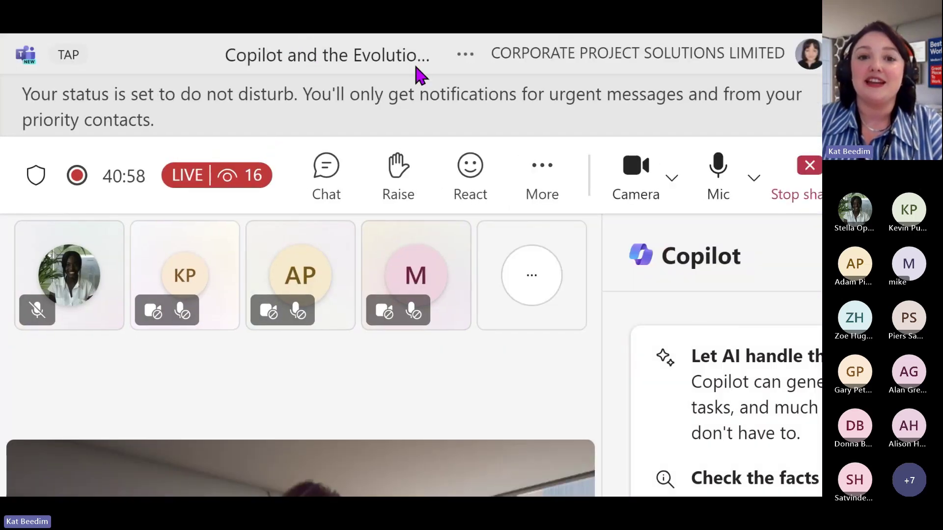
left_click_drag(374, 73, 1, 39)
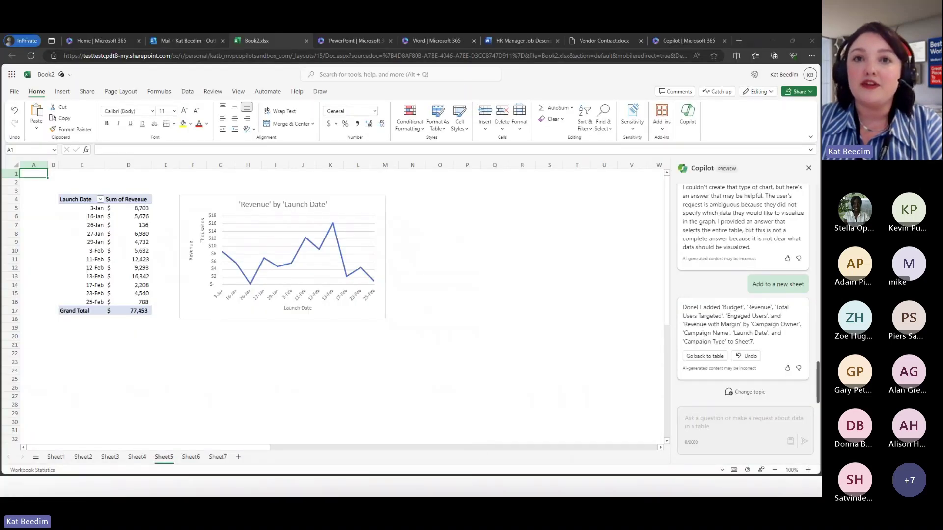
left_click_drag(545, 491, 480, 42)
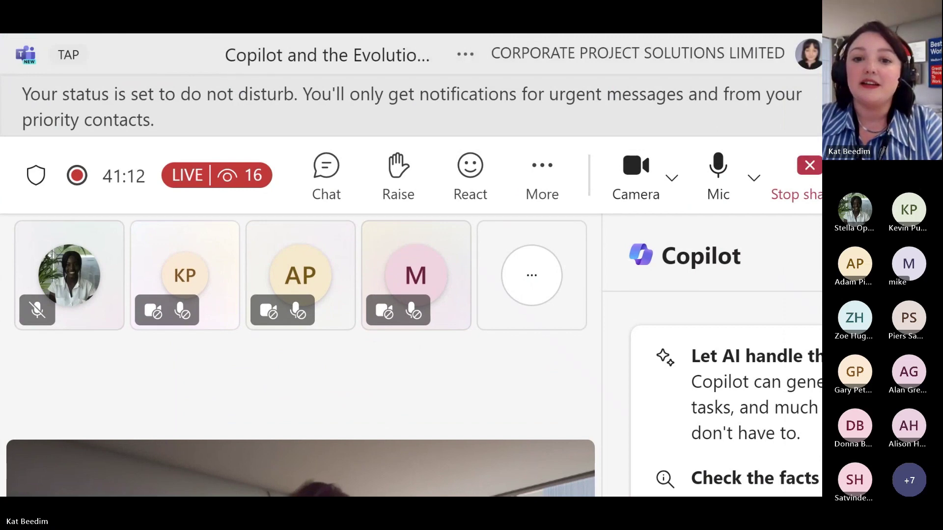
left_click_drag(442, 64, 184, 67)
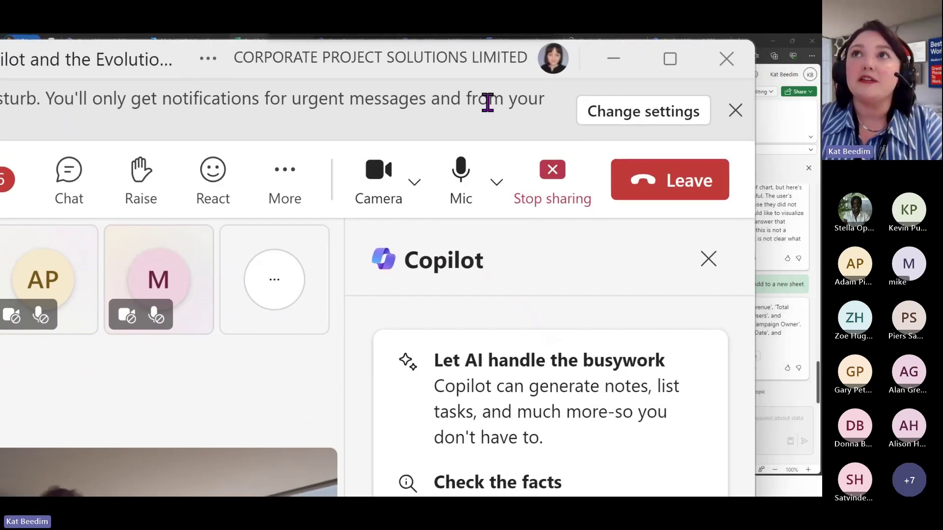
left_click(672, 63)
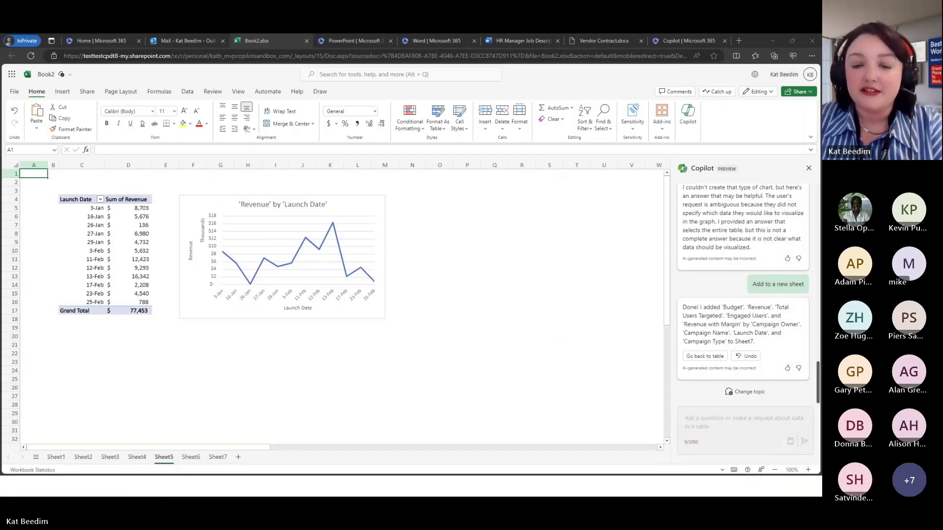